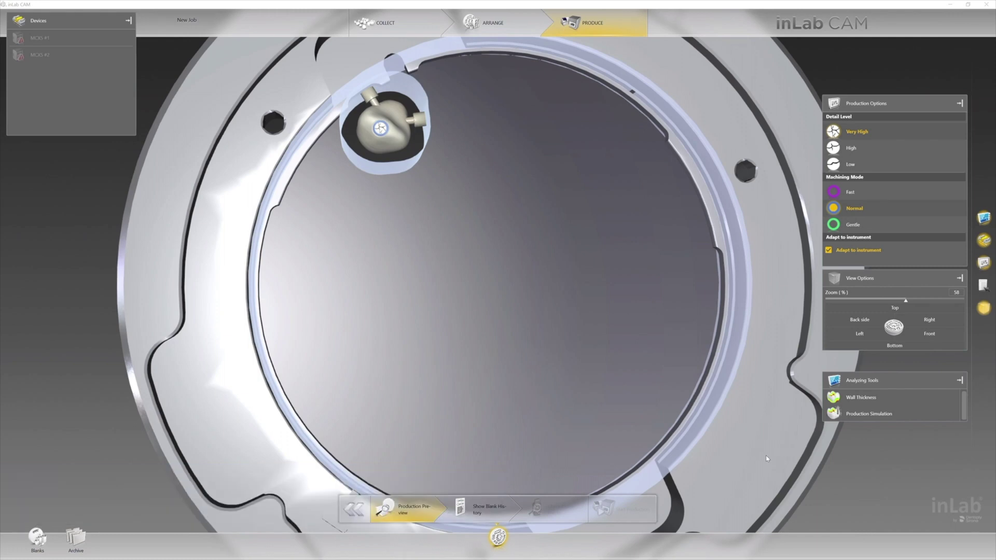
# Display the Wall Thickness colour map on the crown and inspect it from several angles.
pyautogui.click(854, 400)
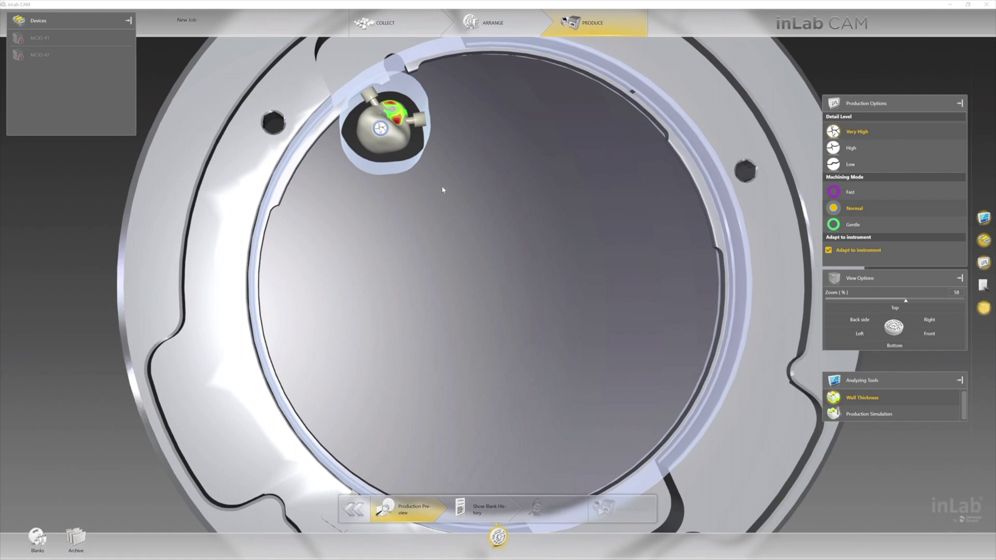
pyautogui.moveTo(442, 189); pyautogui.dragTo(438, 258, button='middle')
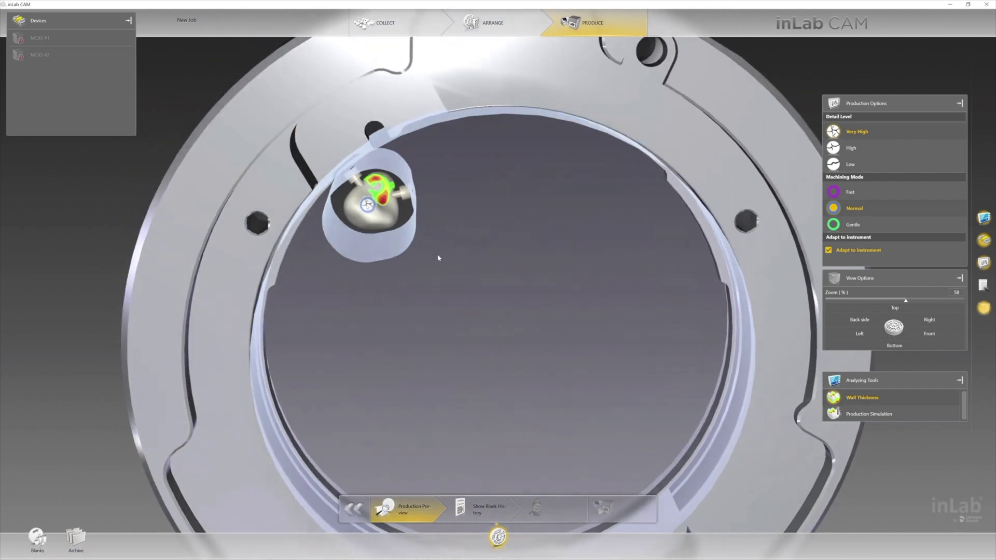
pyautogui.moveTo(436, 259)
pyautogui.mouseDown(button='middle')
pyautogui.moveTo(431, 291)
pyautogui.moveTo(513, 190)
pyautogui.moveTo(531, 342)
pyautogui.moveTo(579, 415)
pyautogui.mouseUp(button='middle')
pyautogui.scroll(3, 432, 291)
pyautogui.moveTo(644, 339); pyautogui.dragTo(585, 310, button='middle')
pyautogui.moveTo(516, 406); pyautogui.dragTo(527, 416, button='middle')
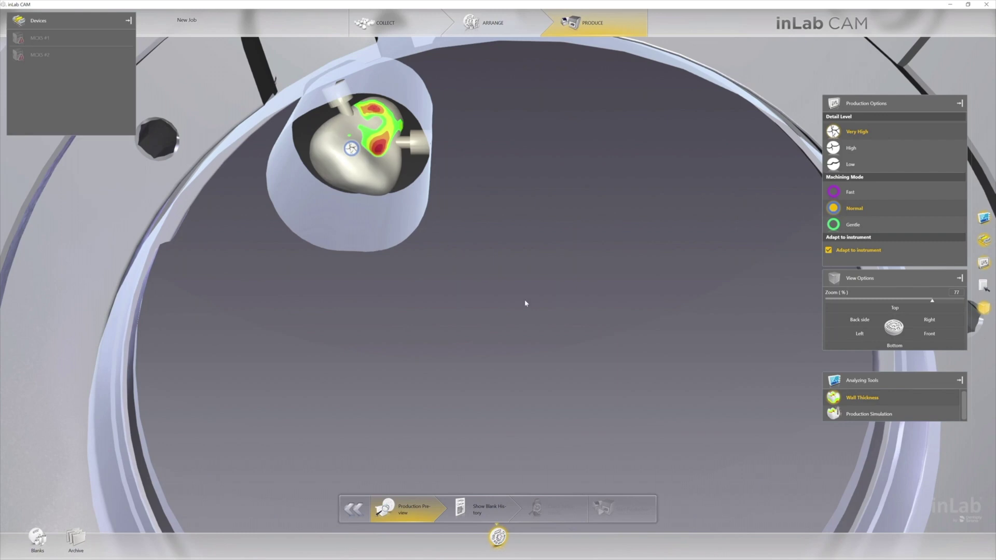
pyautogui.moveTo(581, 378)
pyautogui.mouseDown(button='right')
pyautogui.moveTo(581, 364)
pyautogui.moveTo(481, 260)
pyautogui.mouseUp(button='right')
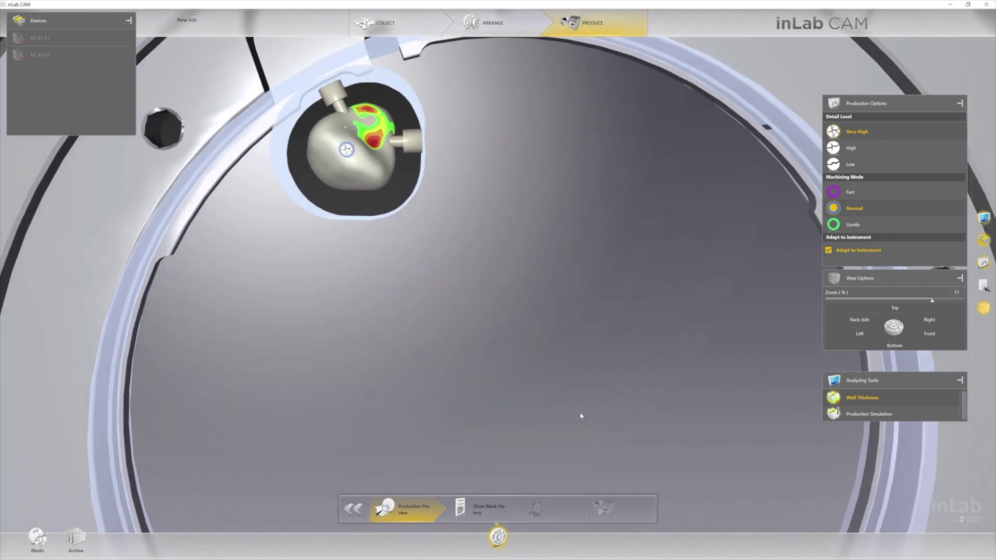
pyautogui.moveTo(581, 416); pyautogui.dragTo(568, 378, button='right')
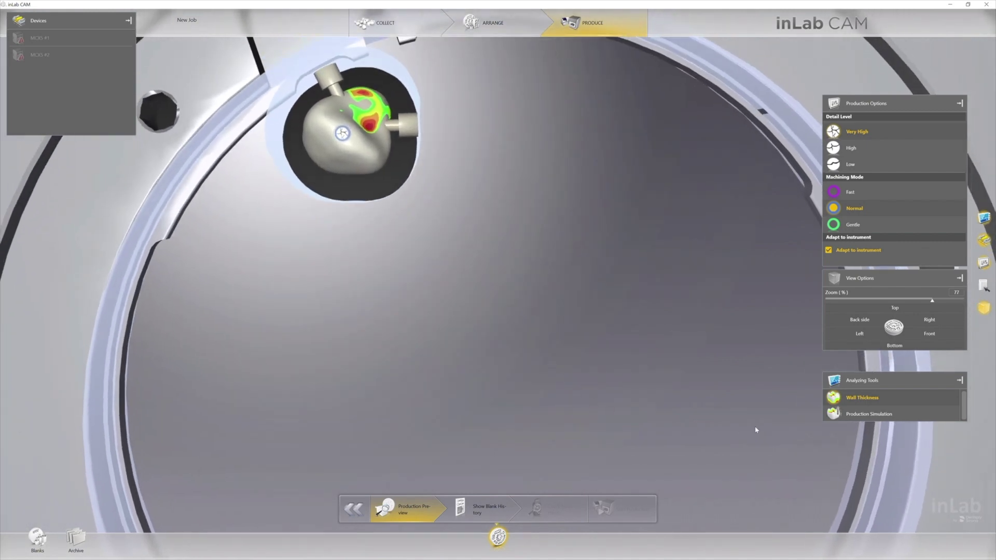
# Replace the thickness map with Production Simulation and inspect the crown's holding sprues from the blank's end.
pyautogui.click(831, 400)
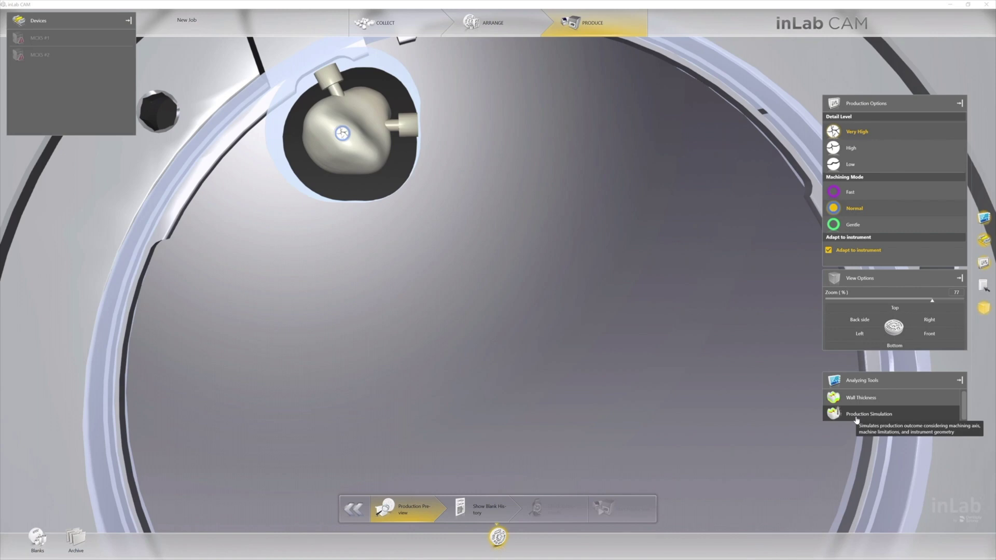
pyautogui.click(856, 417)
pyautogui.moveTo(506, 348)
pyautogui.mouseDown(button='right')
pyautogui.moveTo(547, 350)
pyautogui.moveTo(542, 382)
pyautogui.moveTo(569, 334)
pyautogui.moveTo(519, 322)
pyautogui.moveTo(443, 344)
pyautogui.moveTo(468, 267)
pyautogui.moveTo(474, 359)
pyautogui.moveTo(475, 338)
pyautogui.moveTo(524, 304)
pyautogui.moveTo(525, 273)
pyautogui.moveTo(498, 367)
pyautogui.mouseUp(button='right')
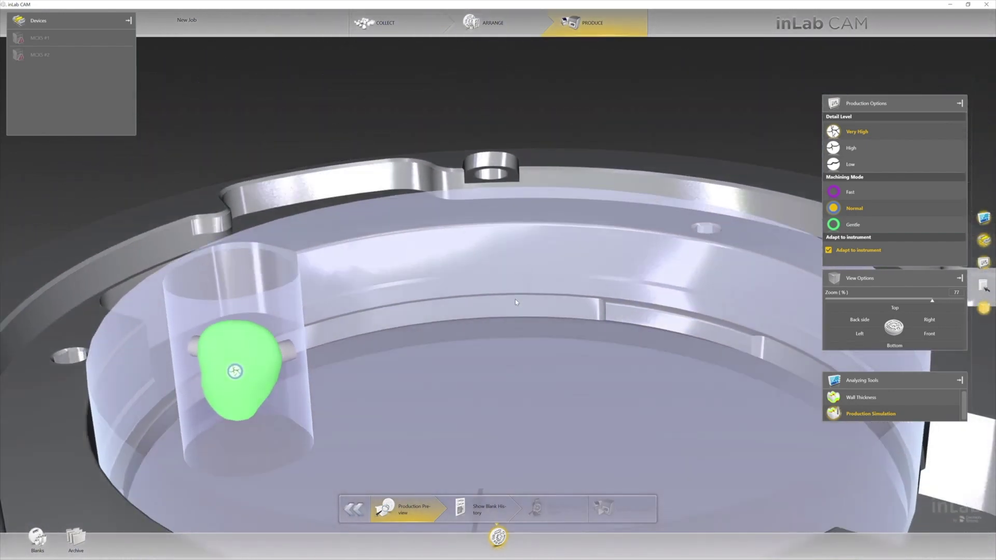
pyautogui.moveTo(454, 455)
pyautogui.mouseDown(button='right')
pyautogui.moveTo(461, 355)
pyautogui.moveTo(475, 296)
pyautogui.moveTo(478, 418)
pyautogui.moveTo(495, 272)
pyautogui.mouseUp(button='right')
pyautogui.scroll(2, 491, 372)
pyautogui.moveTo(490, 372)
pyautogui.mouseDown(button='right')
pyautogui.moveTo(445, 373)
pyautogui.moveTo(556, 289)
pyautogui.moveTo(485, 311)
pyautogui.moveTo(538, 304)
pyautogui.mouseUp(button='right')
pyautogui.scroll(4, 517, 305)
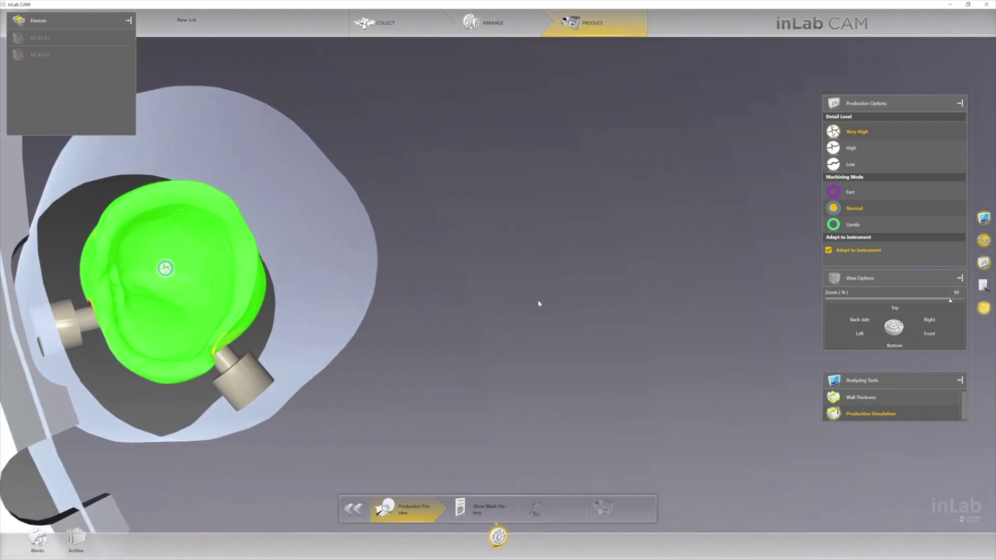
pyautogui.moveTo(478, 244); pyautogui.dragTo(465, 262, button='right')
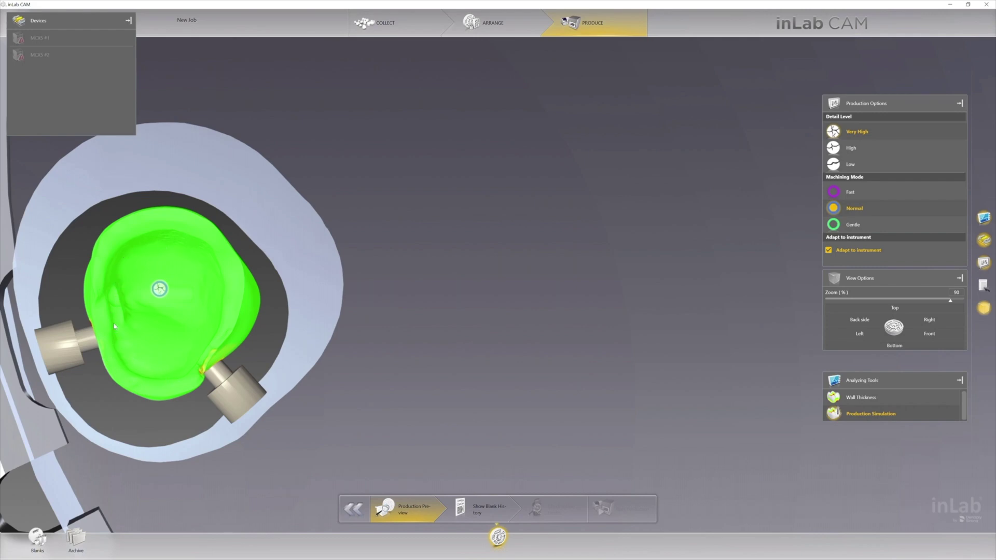
pyautogui.moveTo(309, 243)
pyautogui.mouseDown(button='middle')
pyautogui.moveTo(345, 262)
pyautogui.moveTo(228, 250)
pyautogui.mouseUp(button='middle')
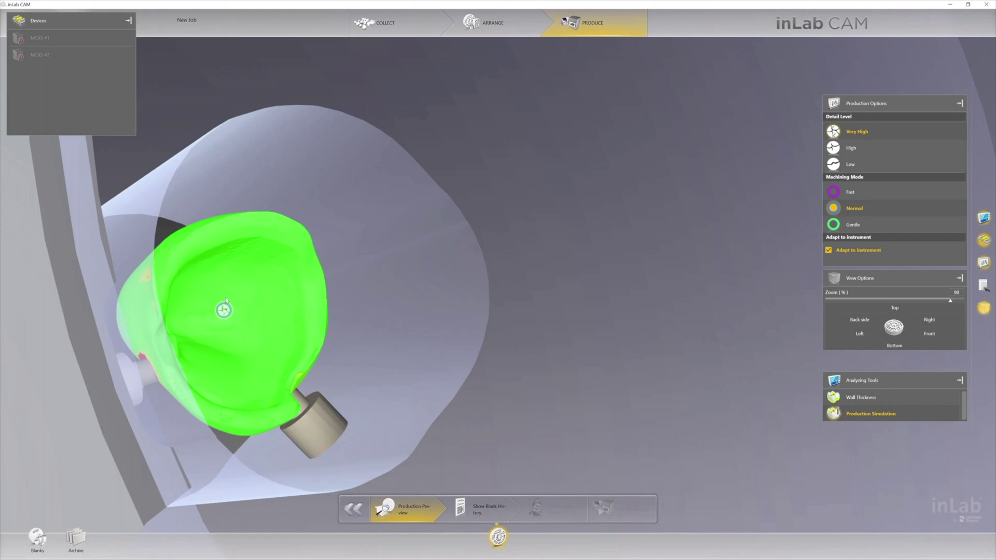
pyautogui.moveTo(289, 303); pyautogui.dragTo(213, 308, button='right')
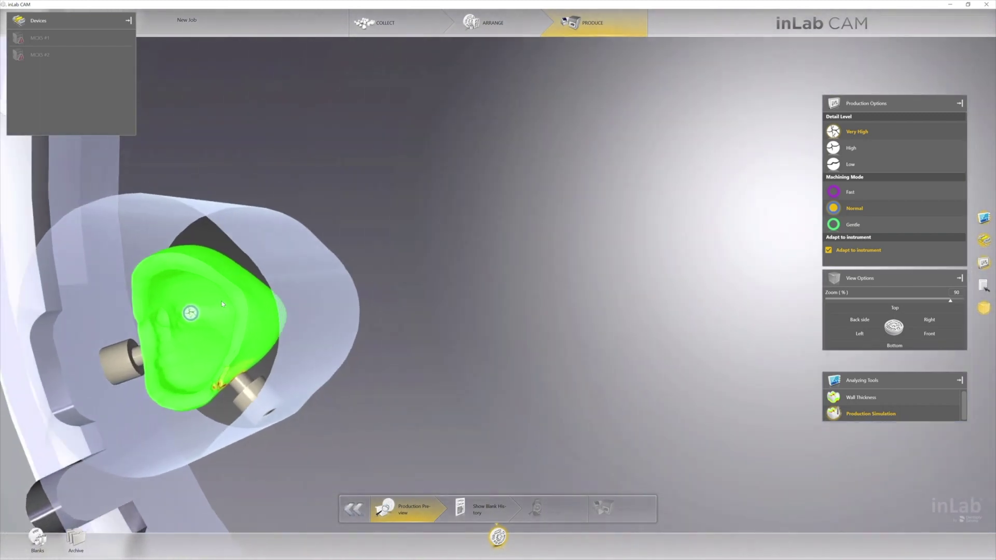